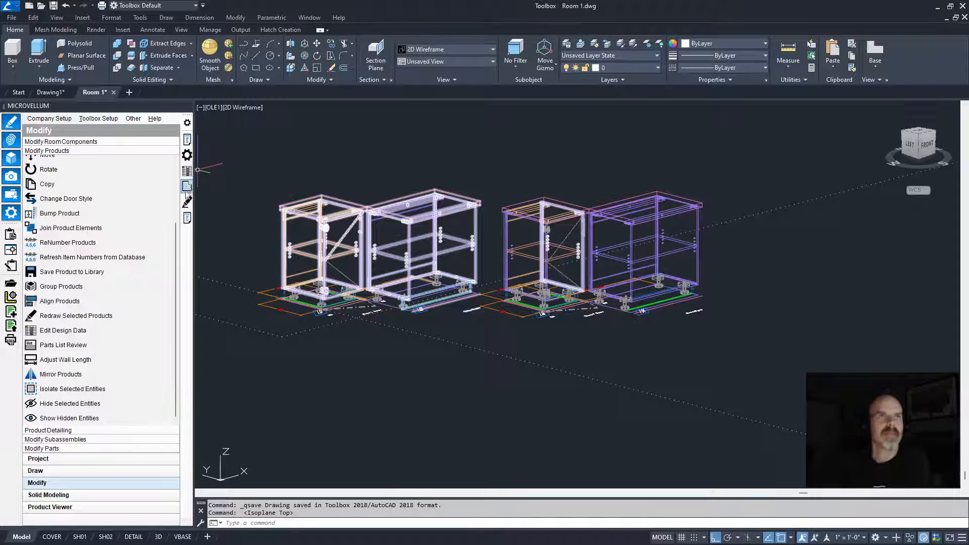
Open the cut part materials of the Imperial Decorative Laminate project specification group, using Imperial Cutparts Default Sided
{"action": "left_click", "coordinate": [96, 120]}
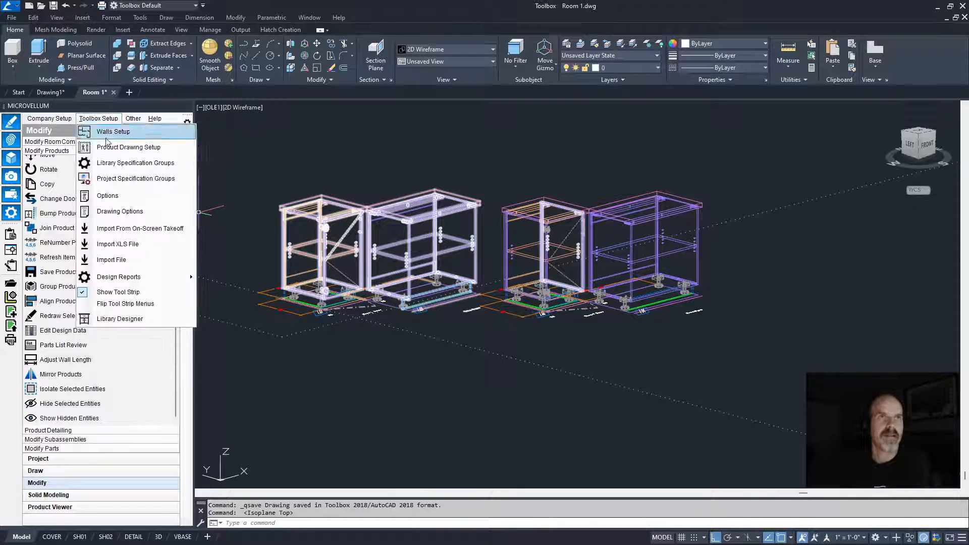
{"action": "left_click", "coordinate": [128, 180]}
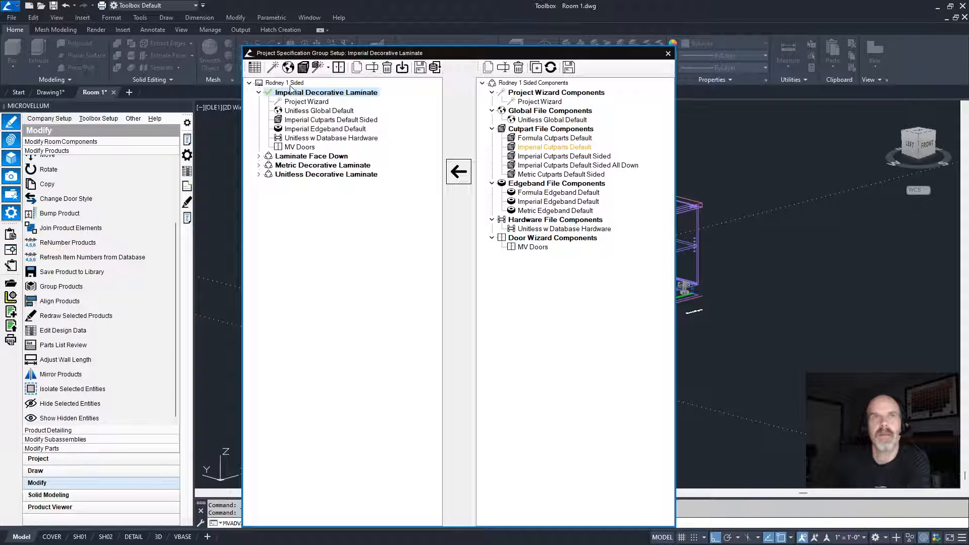
{"action": "left_click", "coordinate": [315, 123]}
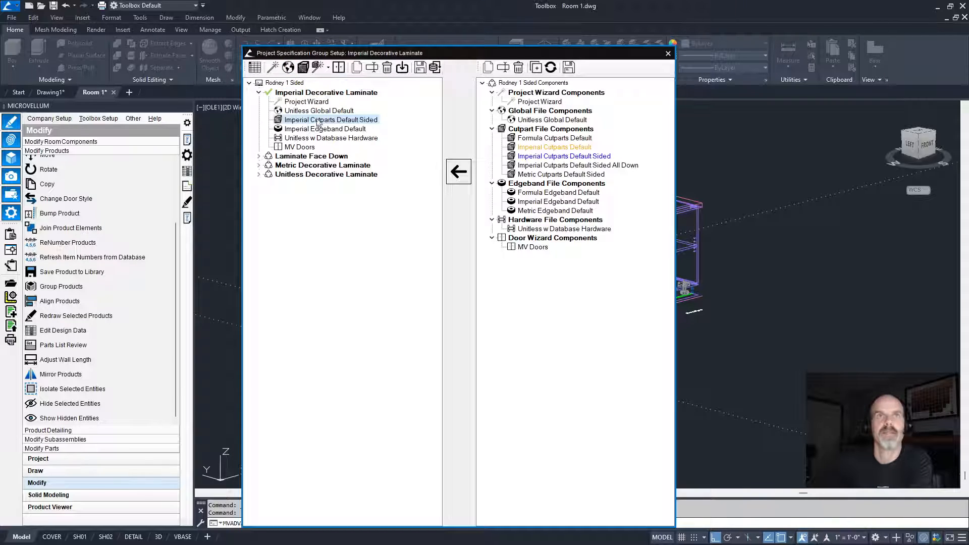
{"action": "left_click", "coordinate": [303, 67]}
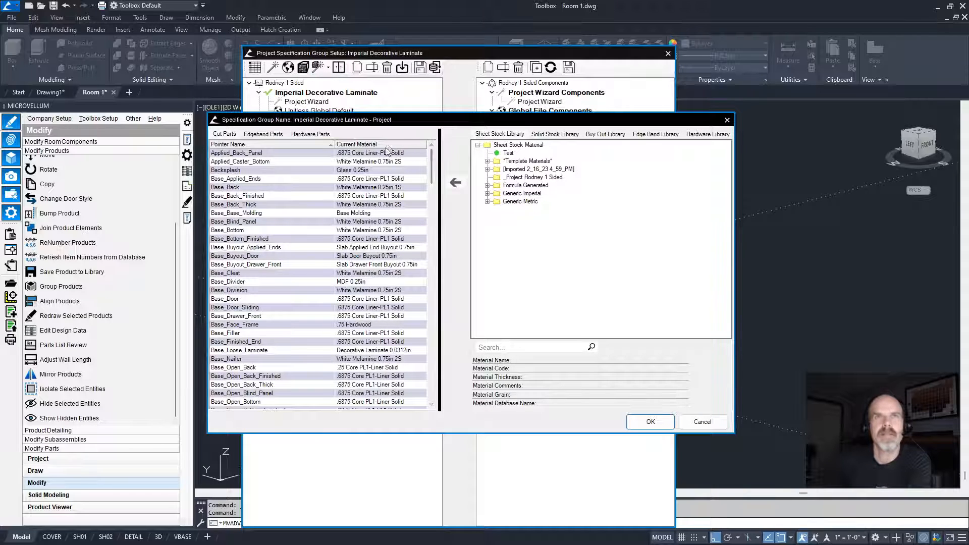
Sort the cut parts by current material, review those using .6875 Core Liner-PL1 Solid and .6875 Core PL1-Liner Solid, and cancel
{"action": "left_click_drag", "start_coordinate": [373, 205], "coordinate": [379, 269]}
{"action": "left_click_drag", "start_coordinate": [379, 209], "coordinate": [385, 233]}
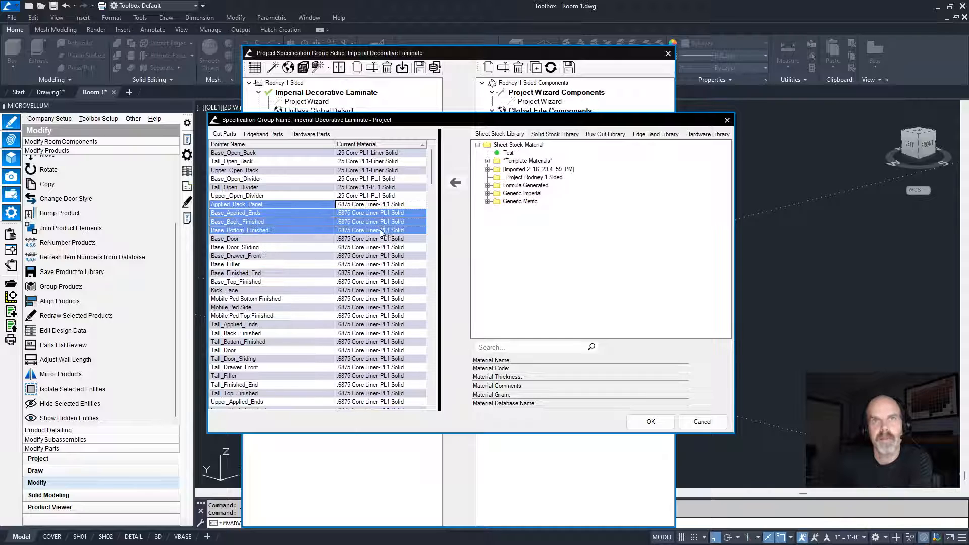
{"action": "scroll", "coordinate": [365, 227], "scroll_direction": "down", "scroll_amount": 8}
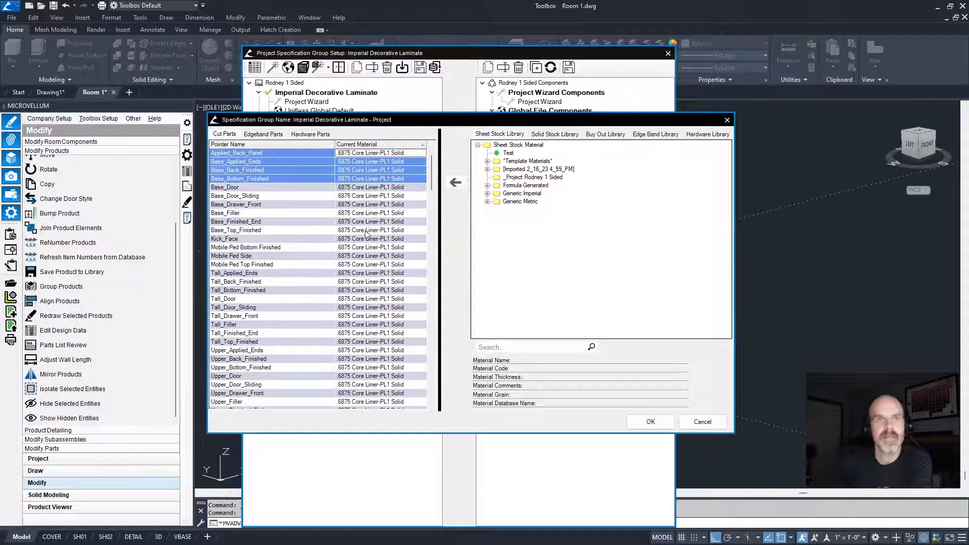
{"action": "left_click_drag", "start_coordinate": [375, 277], "coordinate": [377, 318]}
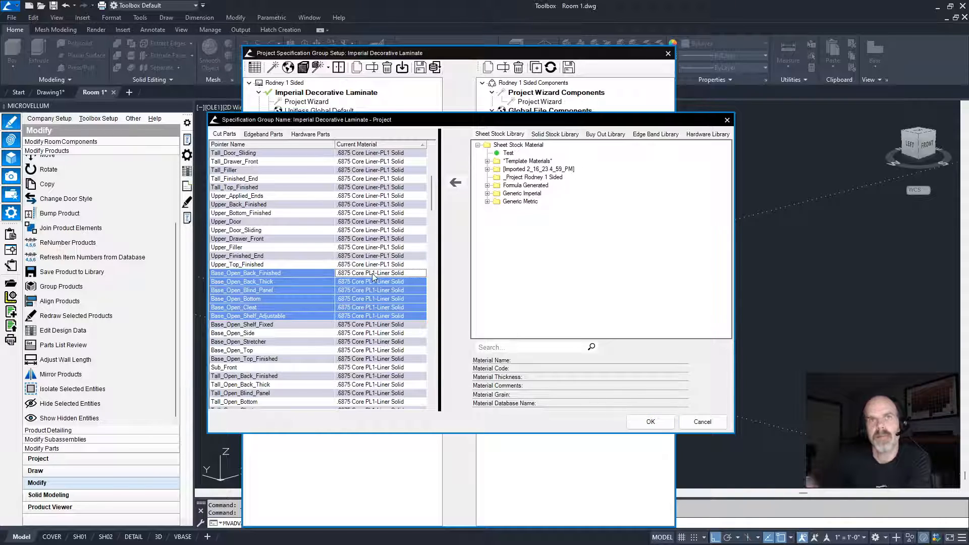
{"action": "left_click", "coordinate": [701, 426]}
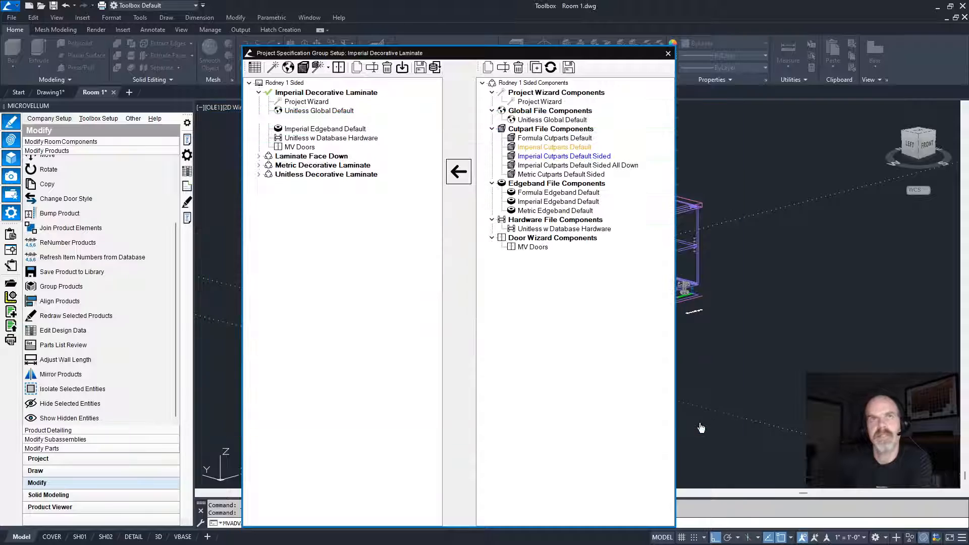
Expand the Laminate Face Down specification group and open the materials of its Imperial Cutparts Default Sided All Down file
{"action": "left_click", "coordinate": [298, 174]}
{"action": "left_click", "coordinate": [290, 157]}
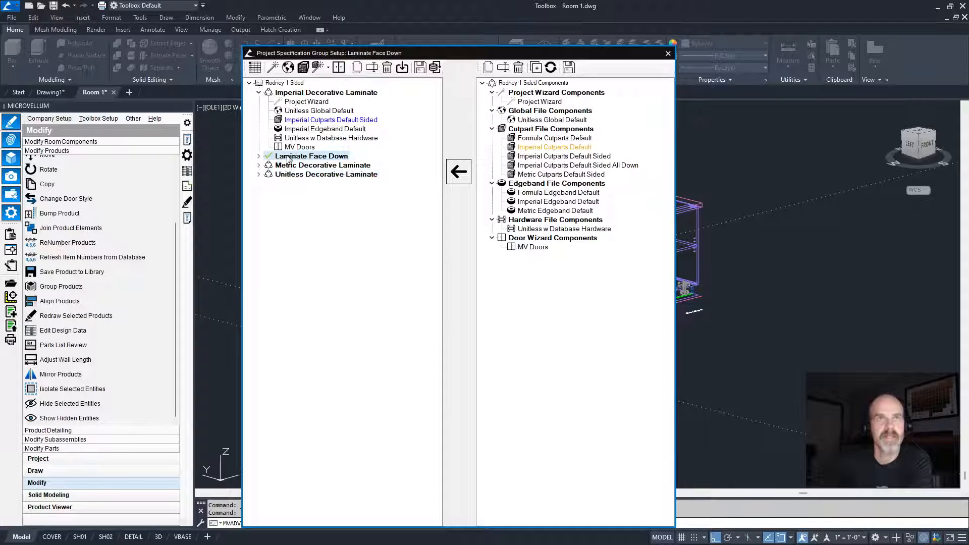
{"action": "left_click", "coordinate": [259, 157]}
{"action": "left_click", "coordinate": [328, 184]}
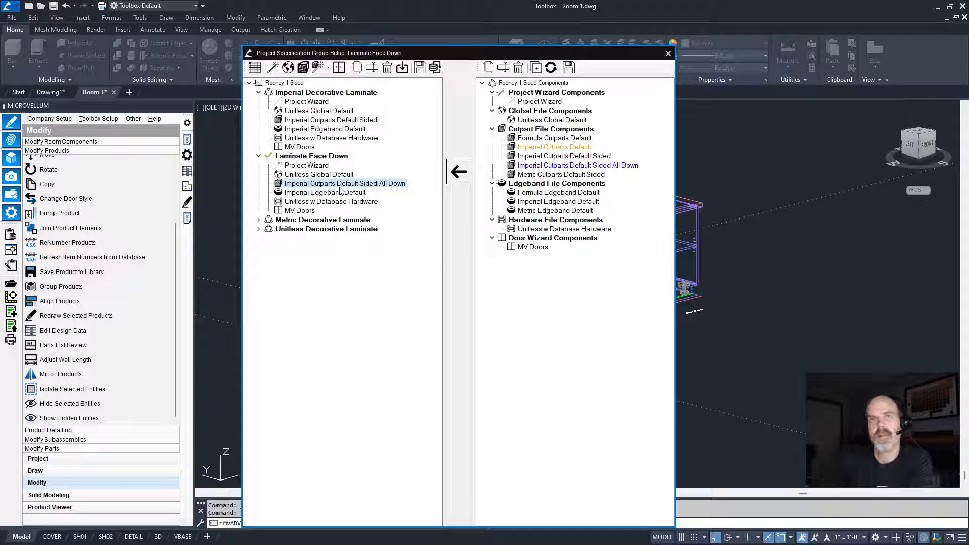
{"action": "left_click", "coordinate": [303, 68]}
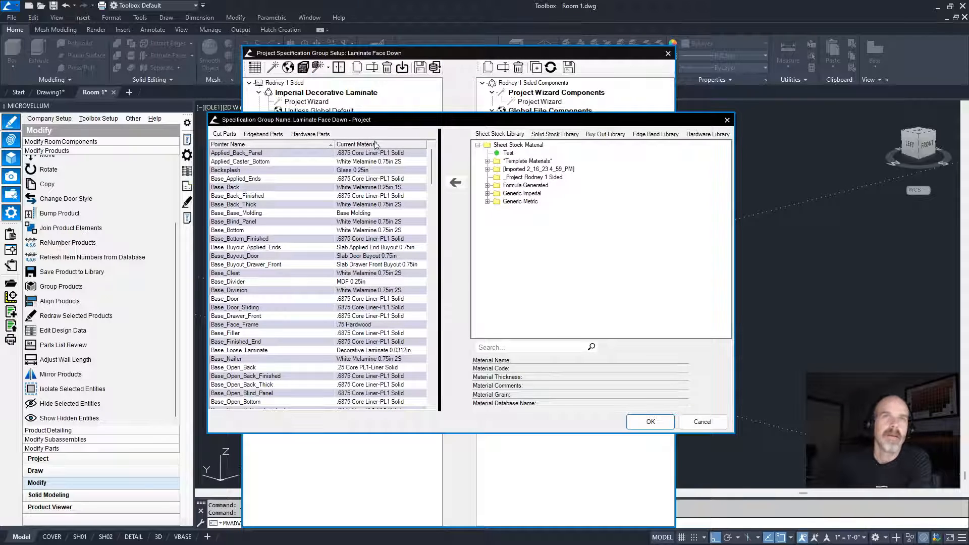
Sort the Laminate Face Down cut parts by current material and review those assigned .6875 Core Liner-PL1 Solid
{"action": "left_click", "coordinate": [375, 144]}
{"action": "scroll", "coordinate": [394, 248], "scroll_direction": "down", "scroll_amount": 1}
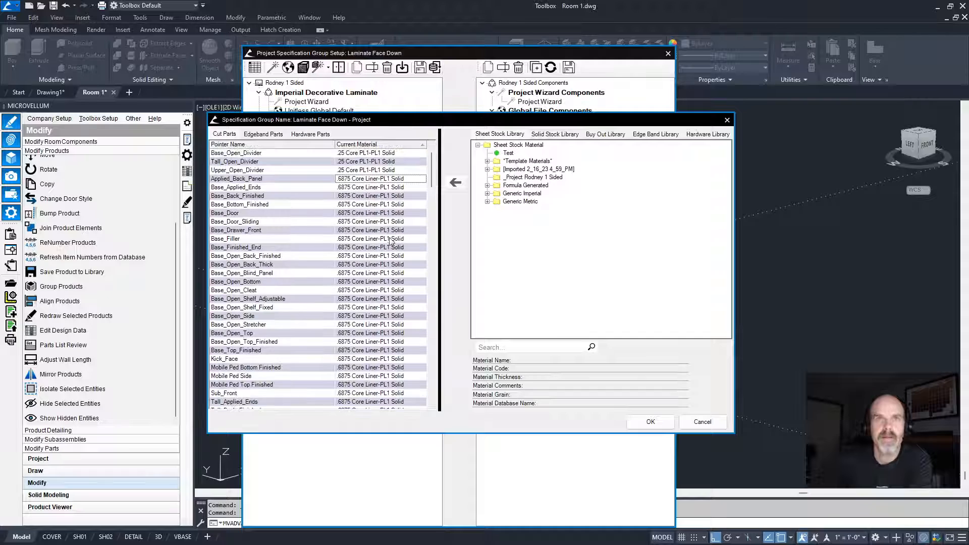
{"action": "left_click_drag", "start_coordinate": [374, 180], "coordinate": [392, 336]}
{"action": "scroll", "coordinate": [395, 253], "scroll_direction": "down", "scroll_amount": 3}
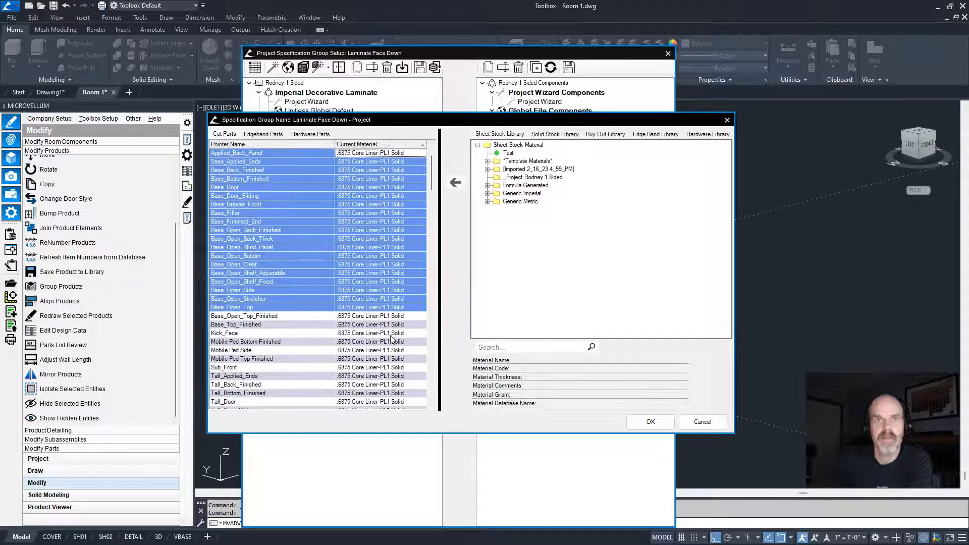
{"action": "scroll", "coordinate": [394, 282], "scroll_direction": "down", "scroll_amount": 7}
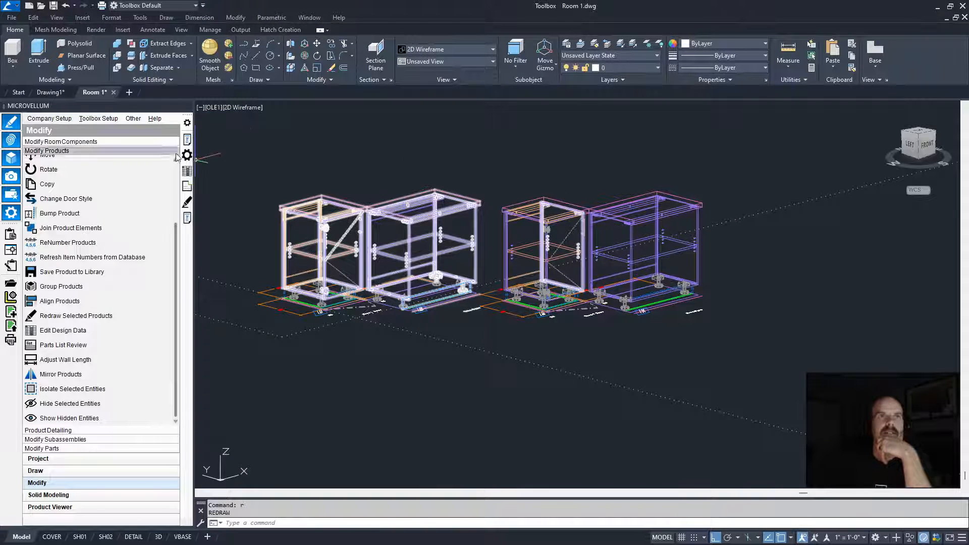
Check which specification group the Base 1 Door cabinet in the left pair uses in its product prompts, and close them
{"action": "left_click", "coordinate": [186, 140]}
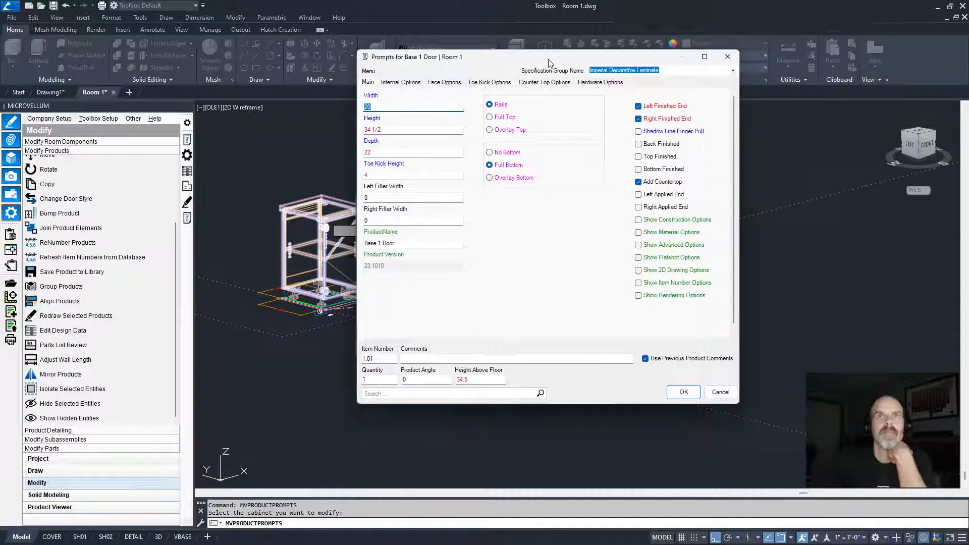
{"action": "left_click_drag", "start_coordinate": [547, 61], "coordinate": [533, 53]}
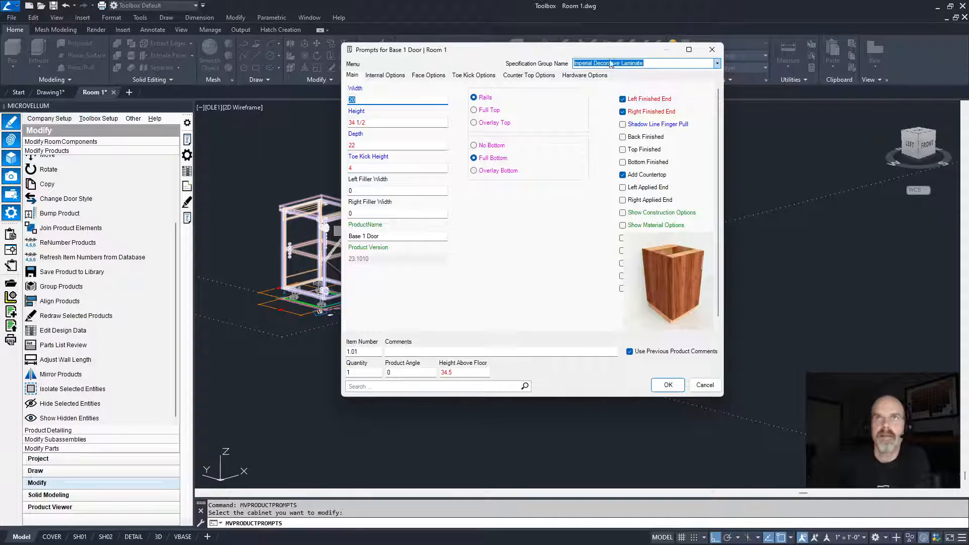
{"action": "left_click", "coordinate": [715, 51]}
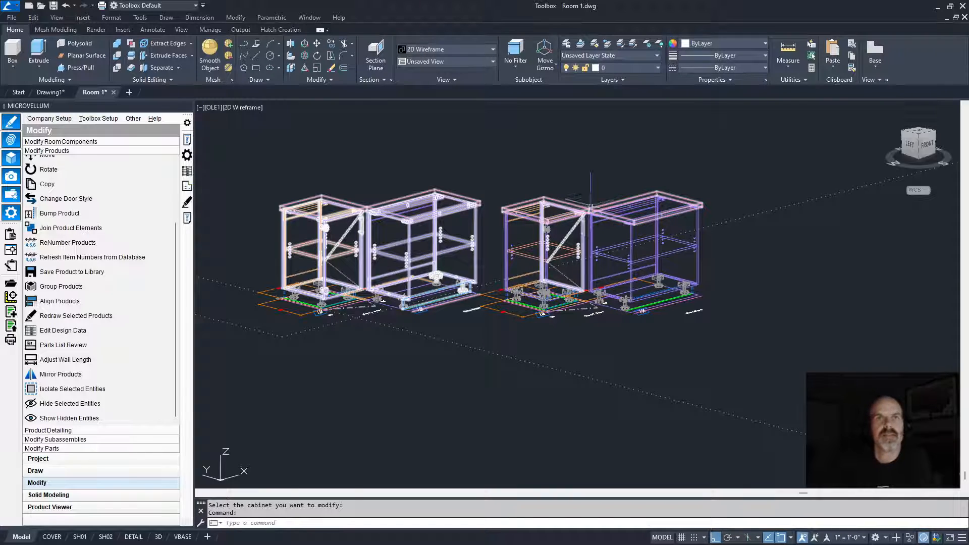
Generate a Parts List Review for the left pair of cabinets using a window selection
{"action": "left_click", "coordinate": [74, 345]}
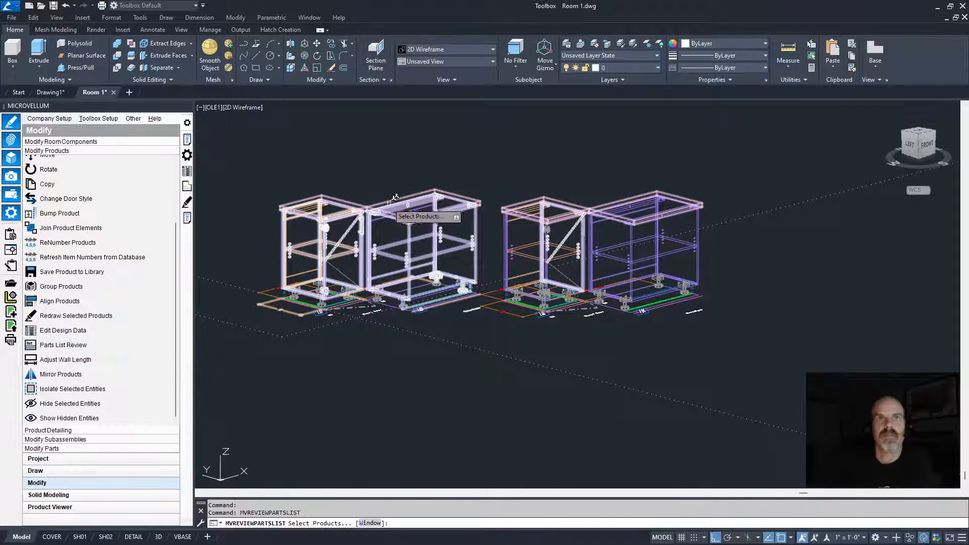
{"action": "type", "text": "w"}
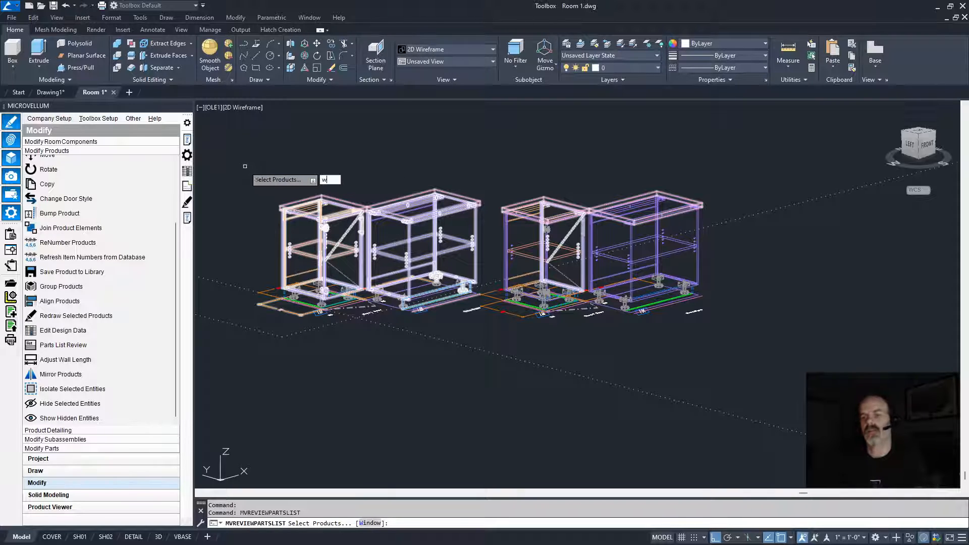
{"action": "key", "text": "Return"}
{"action": "left_click", "coordinate": [229, 149]}
{"action": "left_click", "coordinate": [493, 408]}
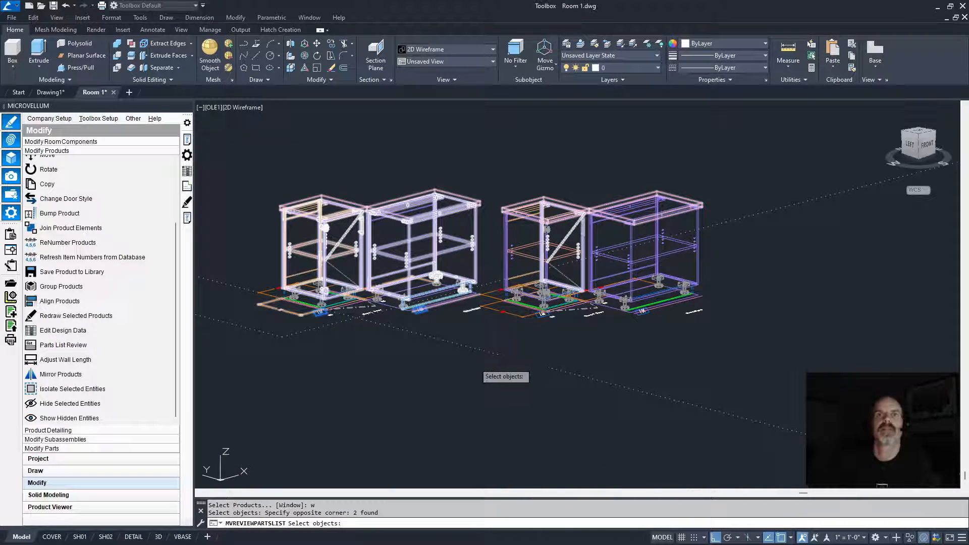
{"action": "key", "text": "Return"}
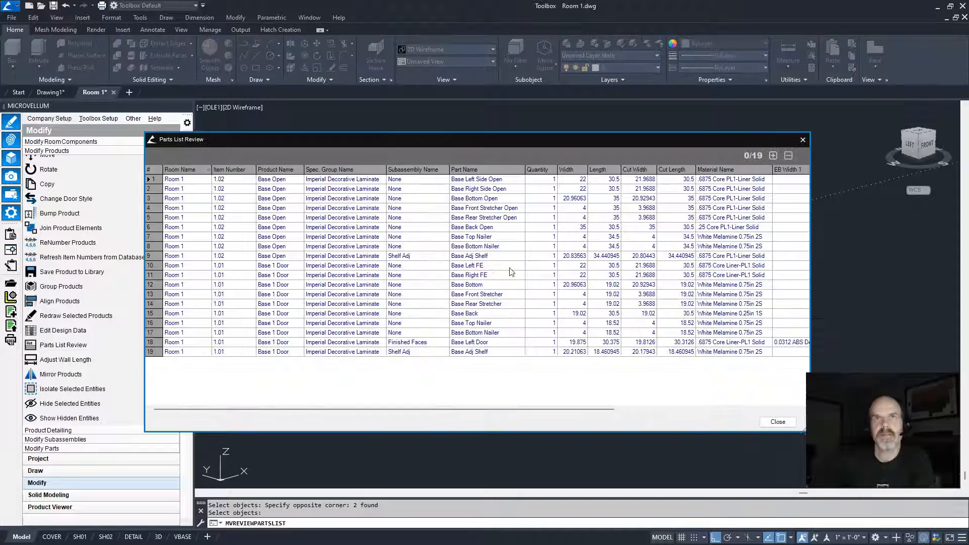
Sort the left pair's parts list by material name, examine the .6875 Core PL1-Liner Solid rows, and close the list
{"action": "left_click", "coordinate": [727, 169]}
{"action": "left_click_drag", "start_coordinate": [738, 190], "coordinate": [743, 264]}
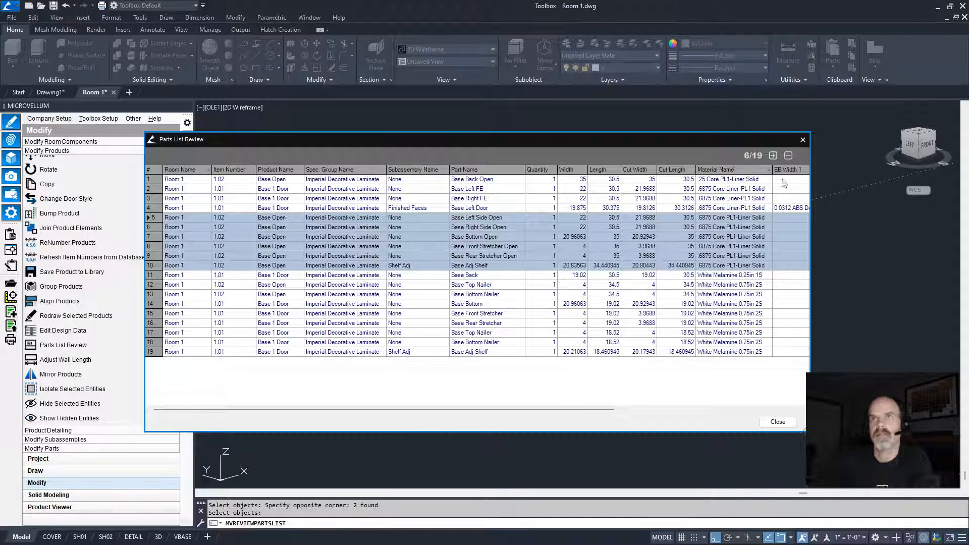
{"action": "left_click", "coordinate": [803, 139]}
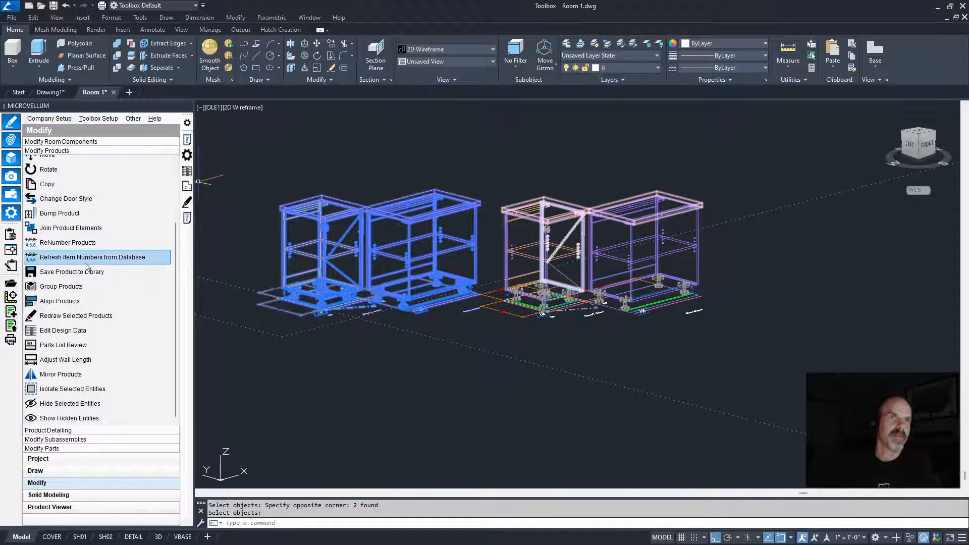
Generate a Parts List Review for the right pair of cabinets using a window selection
{"action": "left_click", "coordinate": [81, 346]}
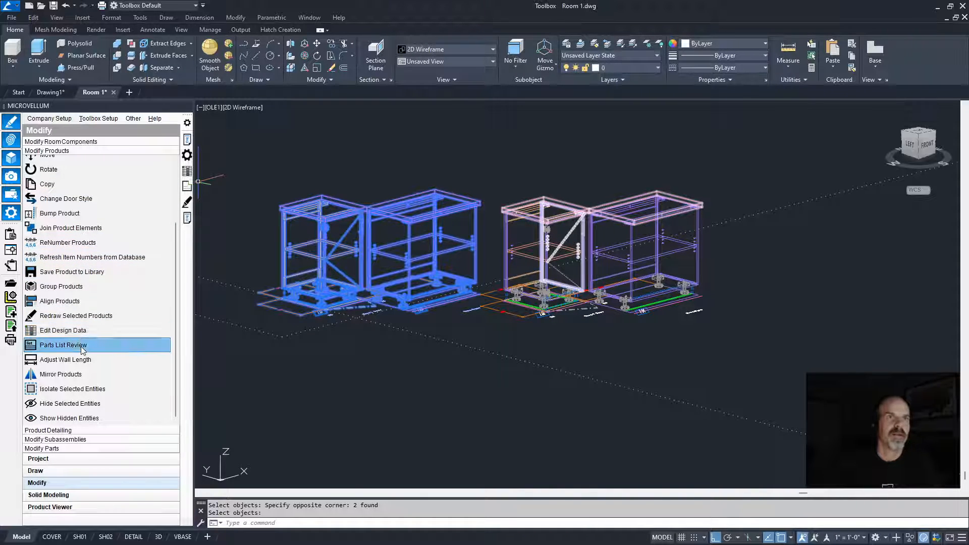
{"action": "right_click", "coordinate": [482, 155]}
{"action": "left_click", "coordinate": [505, 194]}
{"action": "left_click", "coordinate": [481, 154]}
{"action": "left_click", "coordinate": [843, 471]}
{"action": "key", "text": "Return"}
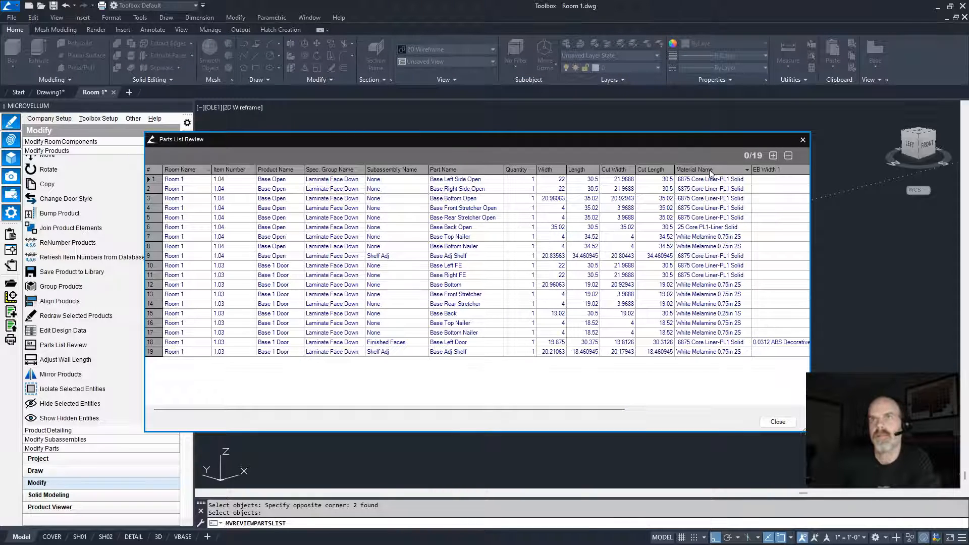
Sort the right pair's list by material name, examine its .6875 Core Liner-PL1 Solid rows, and regenerate the drawing after closing it
{"action": "left_click", "coordinate": [711, 171]}
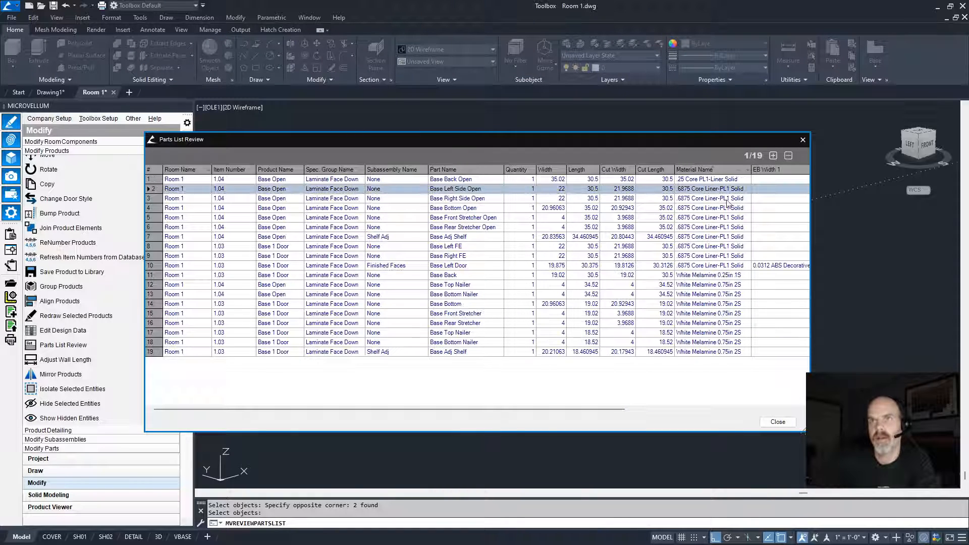
{"action": "left_click_drag", "start_coordinate": [721, 190], "coordinate": [736, 266]}
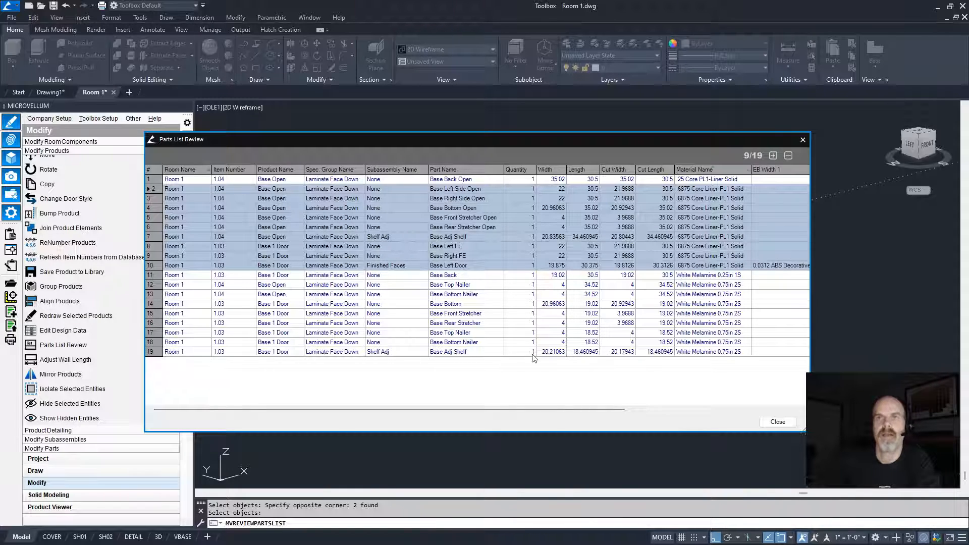
{"action": "left_click", "coordinate": [805, 140]}
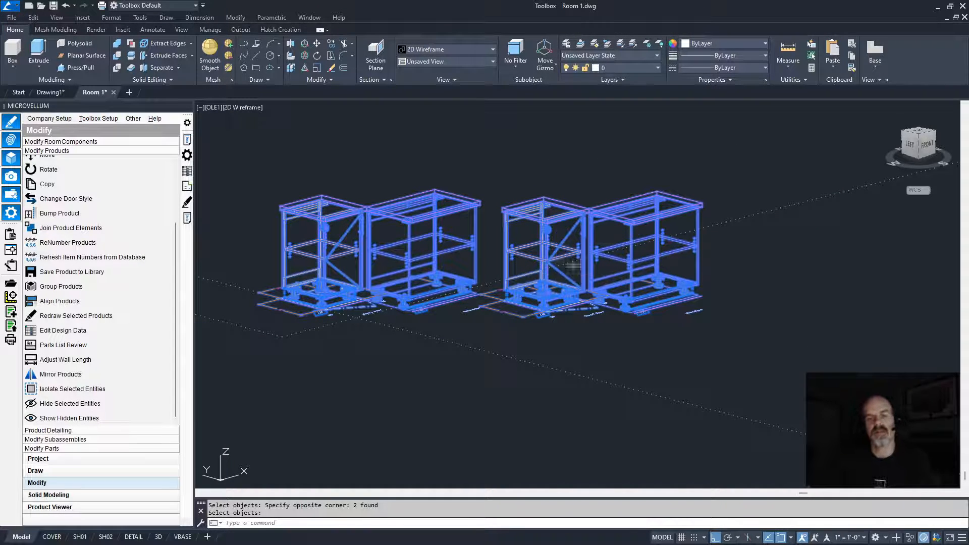
{"action": "type", "text": "re"}
{"action": "key", "text": "Return"}
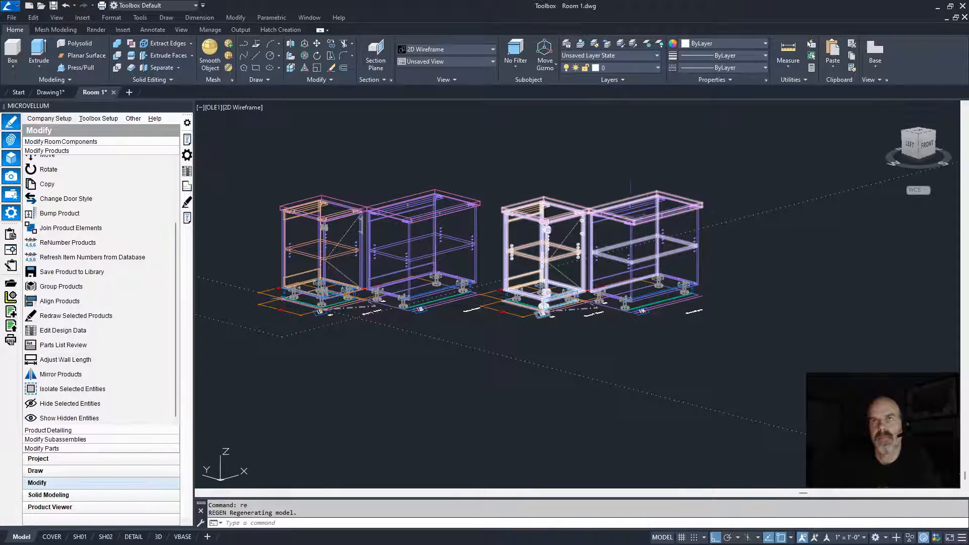
Open the design data of the right pair's Base 1 Door cabinet, inspect the Base Left FE machine point formula, and close it
{"action": "left_click", "coordinate": [186, 172]}
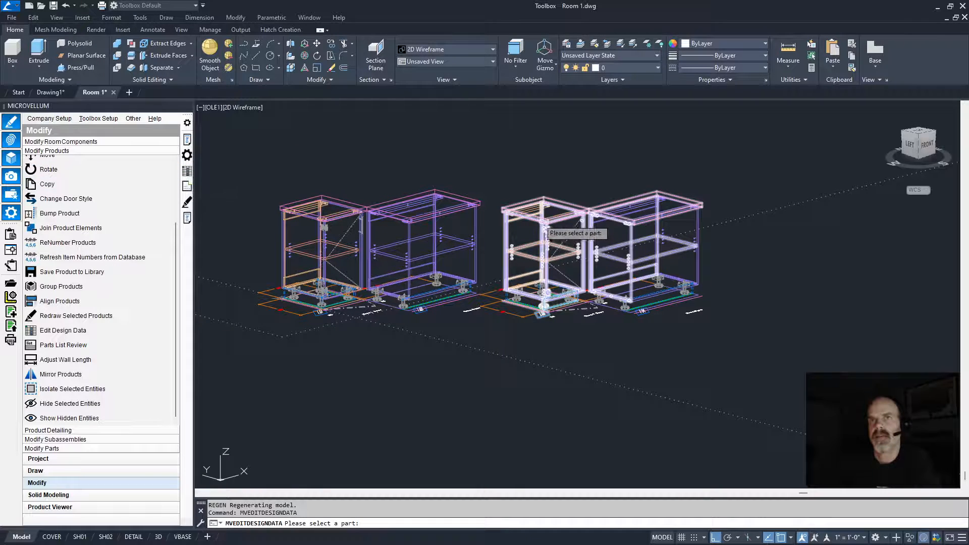
{"action": "left_click", "coordinate": [529, 212]}
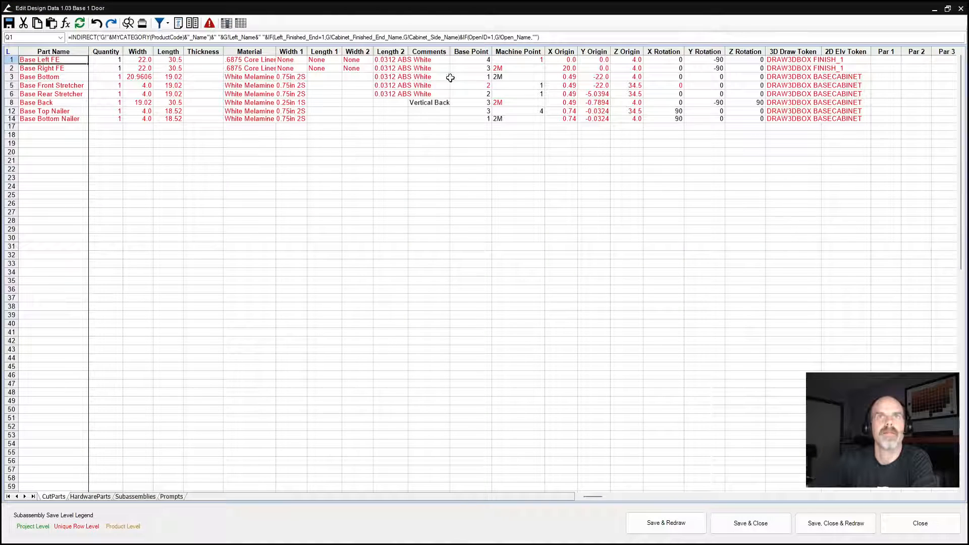
{"action": "left_click", "coordinate": [517, 61]}
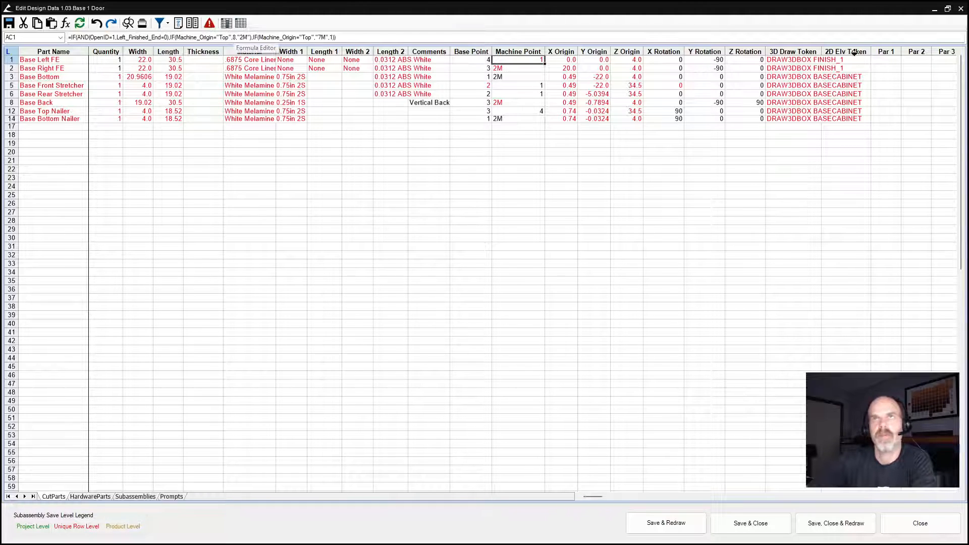
{"action": "left_click", "coordinate": [961, 10]}
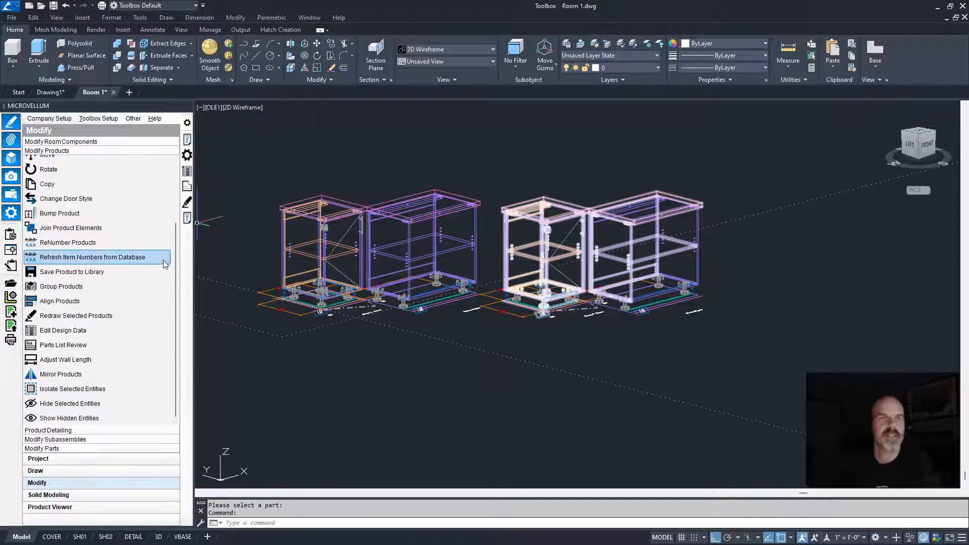
Open the right pair's Base 1 Door cabinet for component editing and view the origin and rotation settings of Base Left FE
{"action": "left_click", "coordinate": [187, 155]}
{"action": "left_click", "coordinate": [509, 228]}
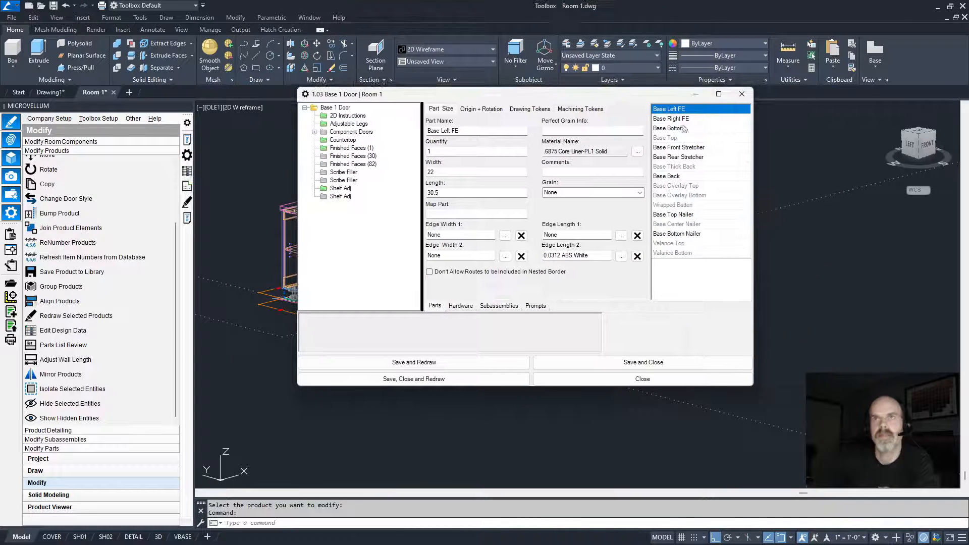
{"action": "left_click", "coordinate": [480, 109]}
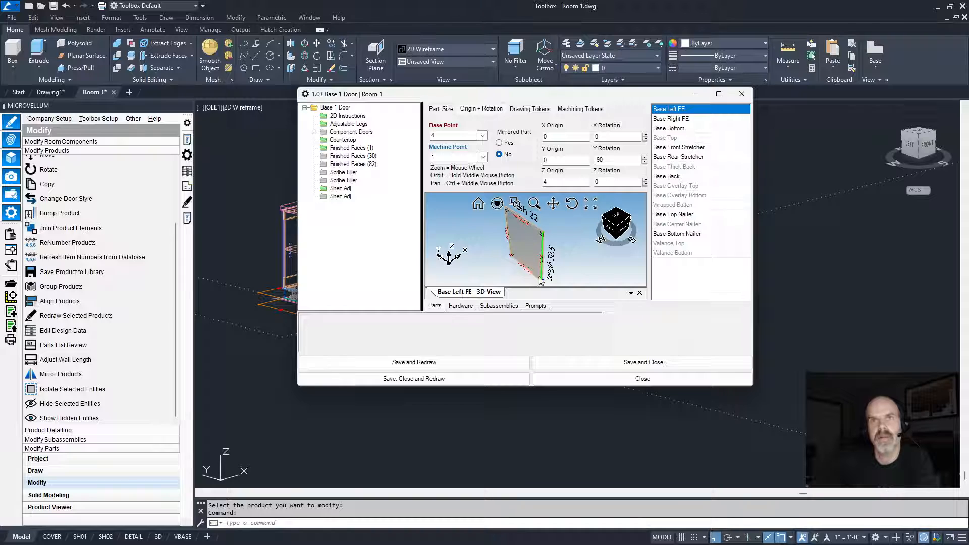
Inspect the base and machine point corner of Base Left FE in the 3D preview and close the component editor
{"action": "scroll", "coordinate": [542, 282], "scroll_direction": "up", "scroll_amount": 5}
{"action": "scroll", "coordinate": [550, 285], "scroll_direction": "down", "scroll_amount": 2}
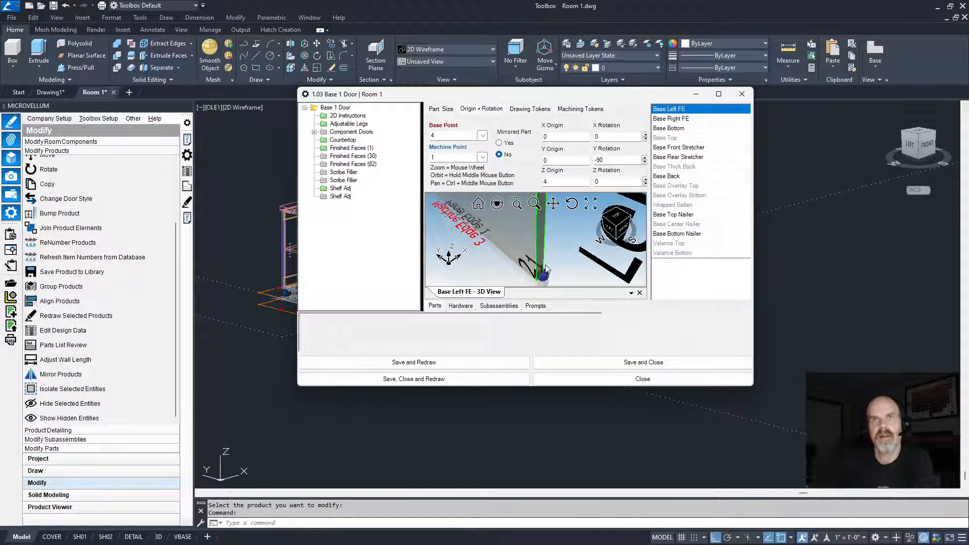
{"action": "left_click", "coordinate": [742, 93]}
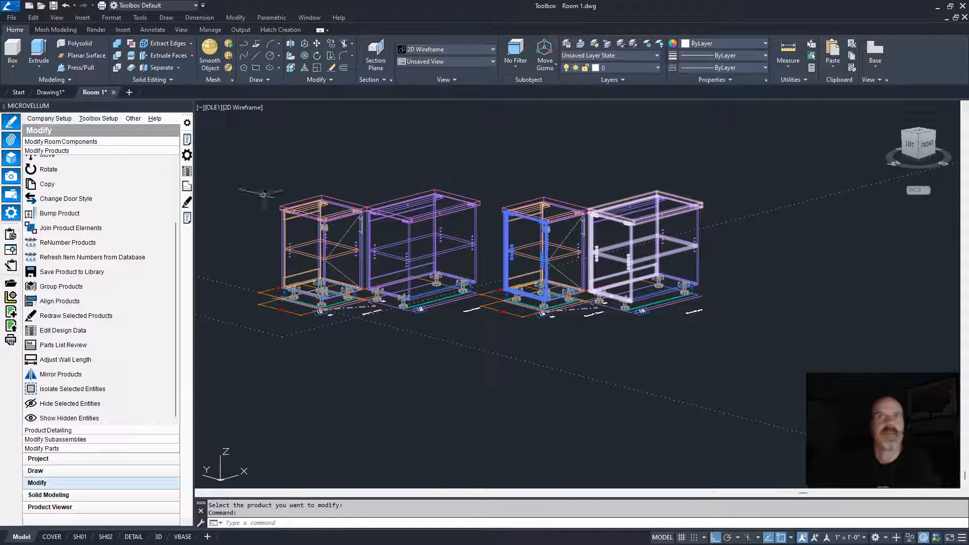
Open the right pair's Base Open cabinet for component editing and examine the machine point formula of Base Left Side Open
{"action": "left_click", "coordinate": [187, 155]}
{"action": "left_click", "coordinate": [635, 207]}
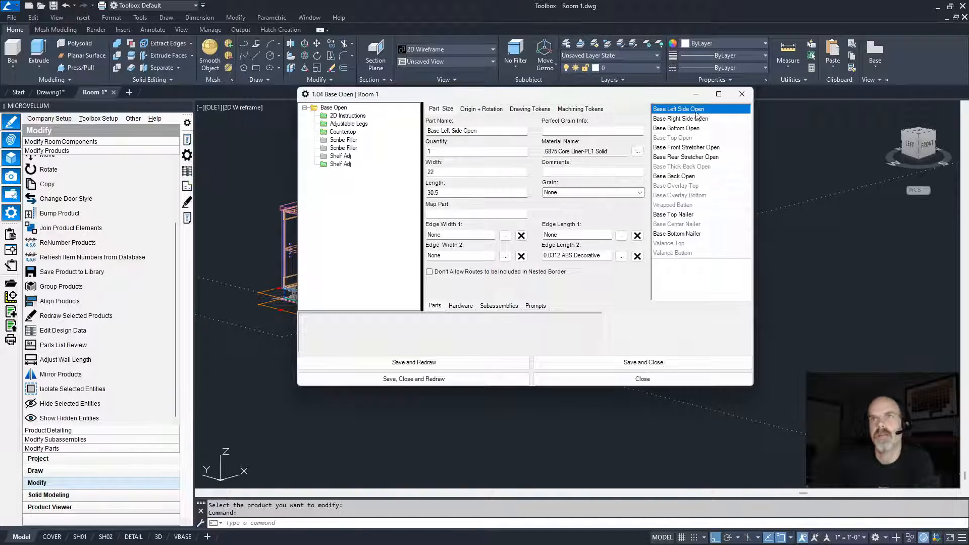
{"action": "left_click", "coordinate": [692, 111]}
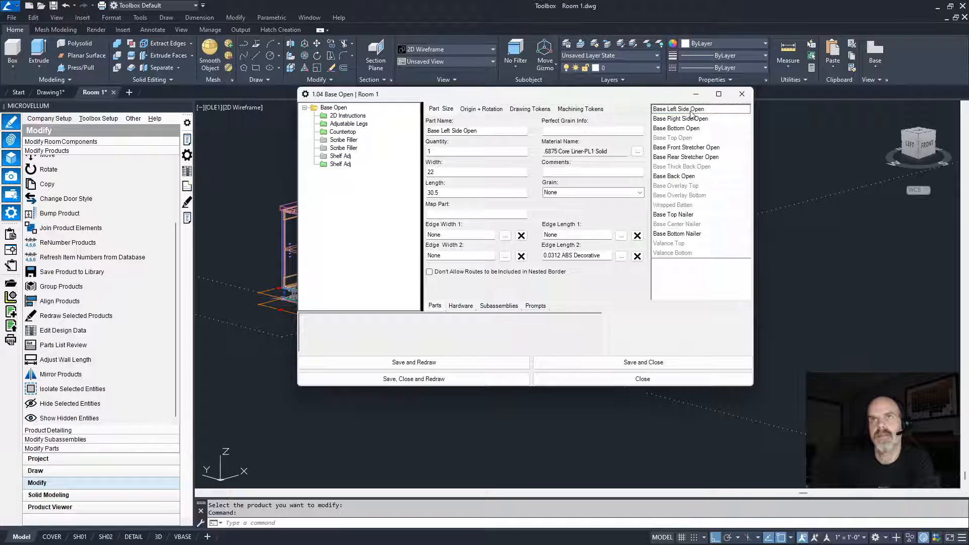
{"action": "left_click", "coordinate": [477, 112]}
{"action": "scroll", "coordinate": [555, 268], "scroll_direction": "up", "scroll_amount": 3}
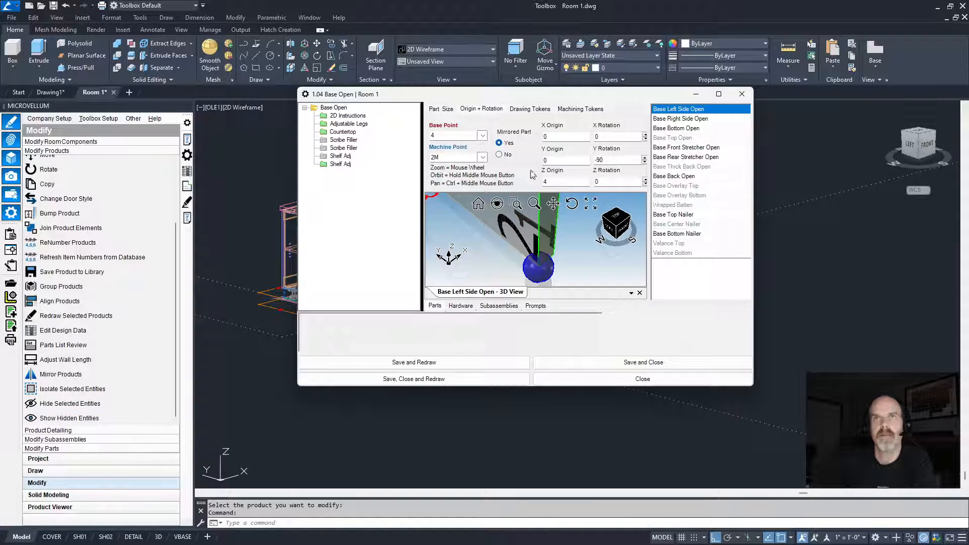
{"action": "left_click", "coordinate": [453, 157]}
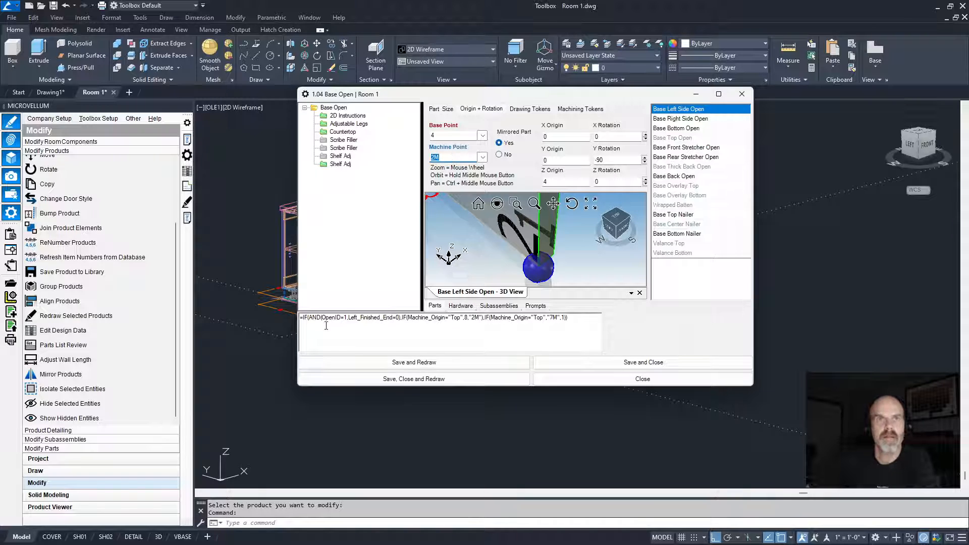
{"action": "left_click_drag", "start_coordinate": [323, 321], "coordinate": [580, 324]}
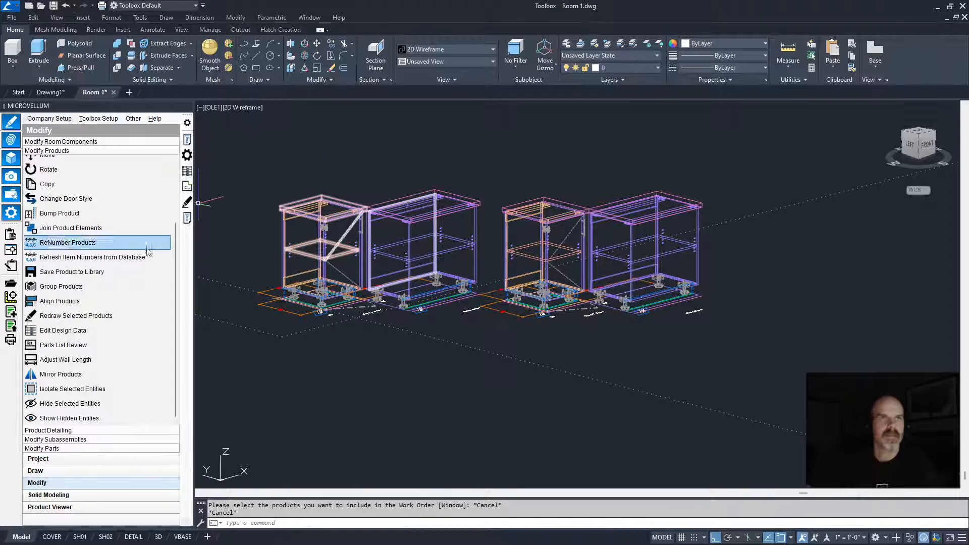
Create and process a work order for the right pair of cabinets, picking them with a window selection
{"action": "left_click", "coordinate": [16, 253]}
{"action": "type", "text": "w"}
{"action": "right_click", "coordinate": [478, 159]}
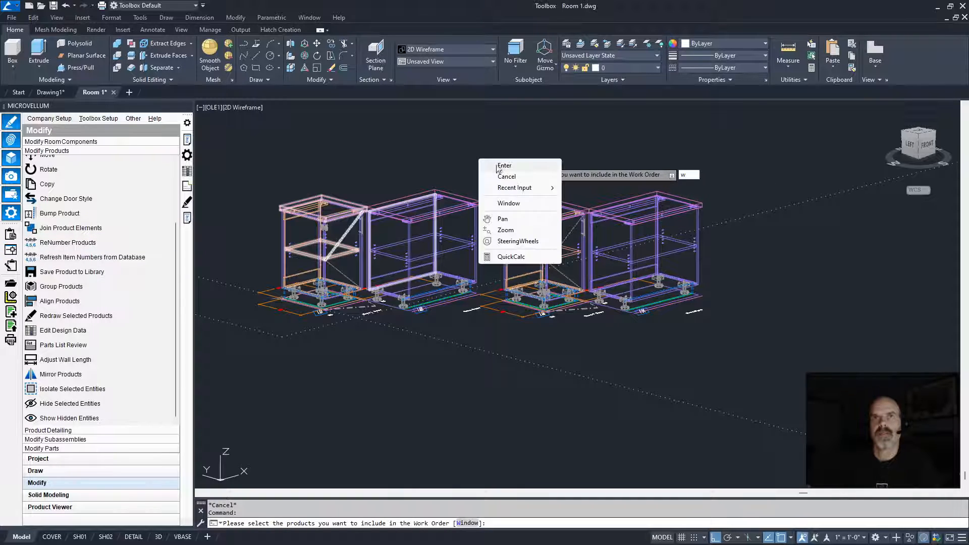
{"action": "left_click", "coordinate": [502, 166]}
{"action": "left_click", "coordinate": [497, 153]}
{"action": "left_click", "coordinate": [811, 403]}
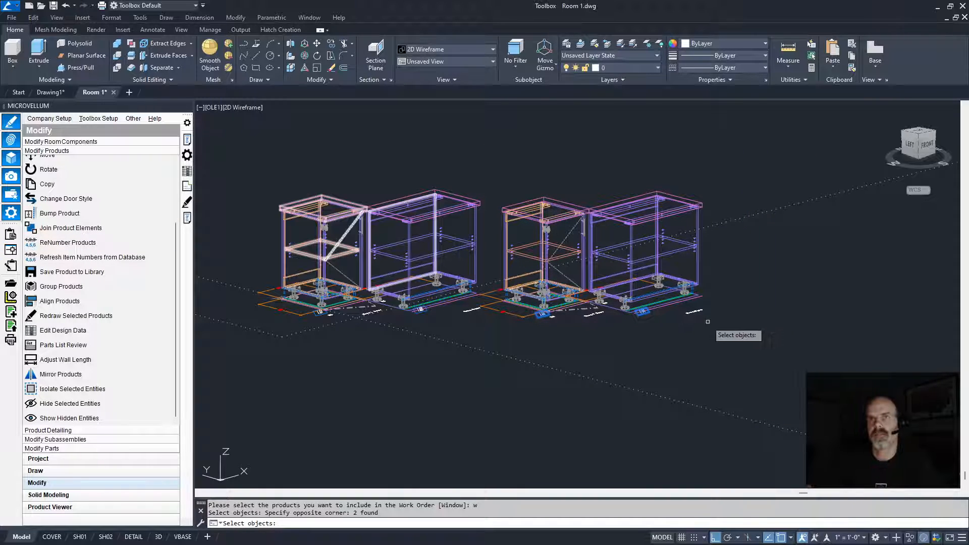
{"action": "key", "text": "Return"}
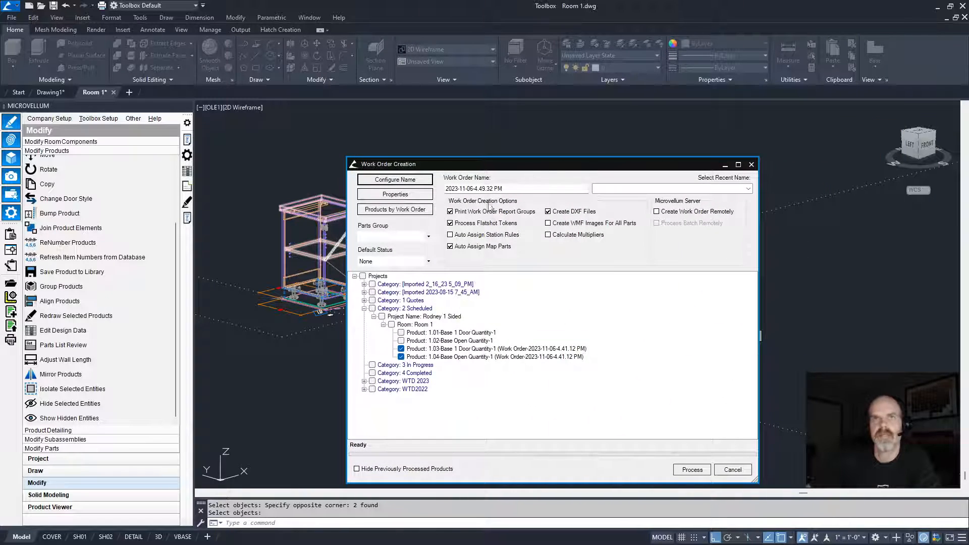
{"action": "left_click", "coordinate": [696, 470]}
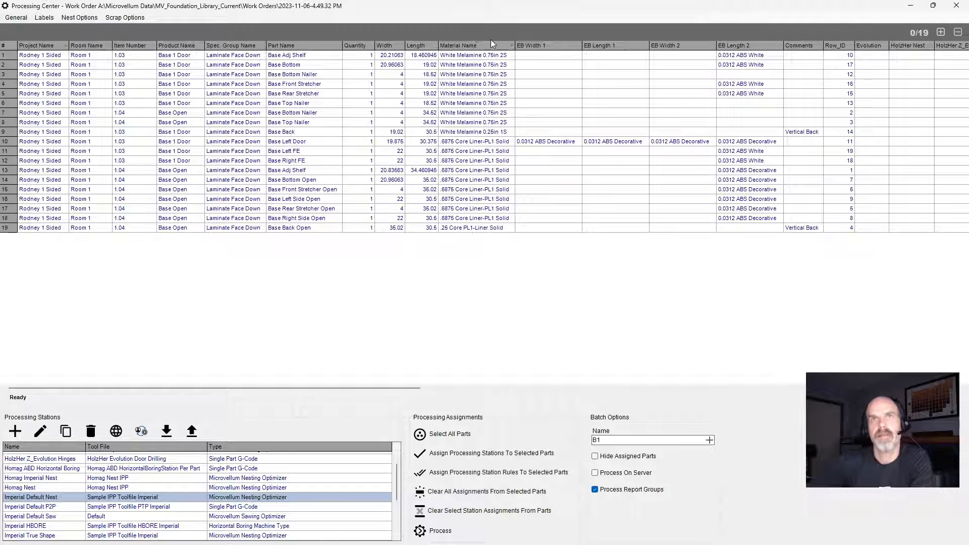
Assign the Imperial Default Nest station to all .6875 Core Liner-PL1 Solid parts and process them without flipping any parts
{"action": "left_click_drag", "start_coordinate": [492, 142], "coordinate": [494, 222]}
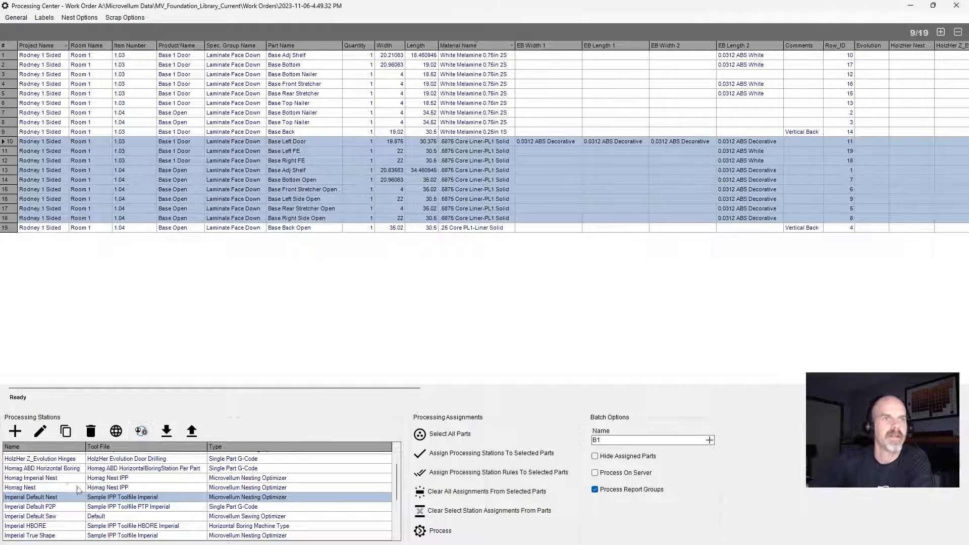
{"action": "left_click", "coordinate": [470, 453]}
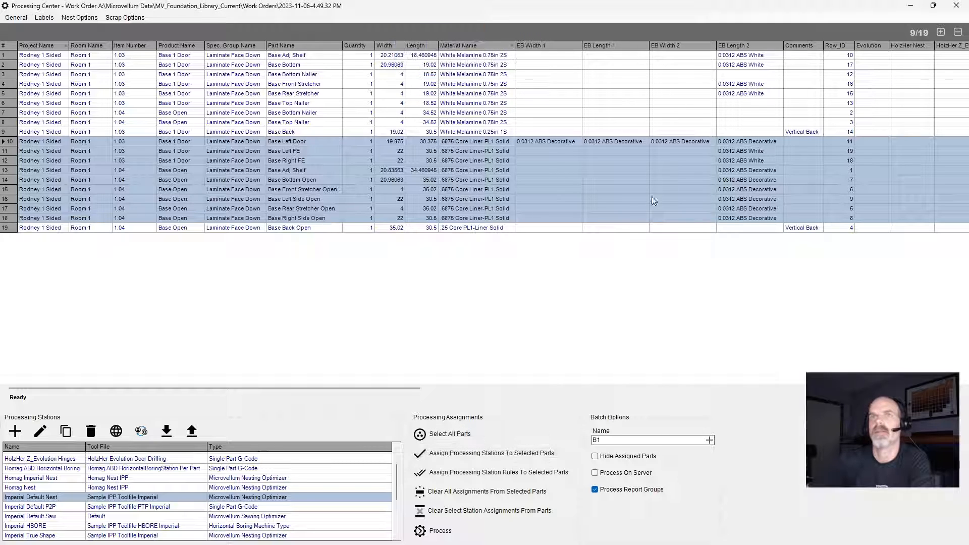
{"action": "left_click_drag", "start_coordinate": [392, 387], "coordinate": [604, 399]}
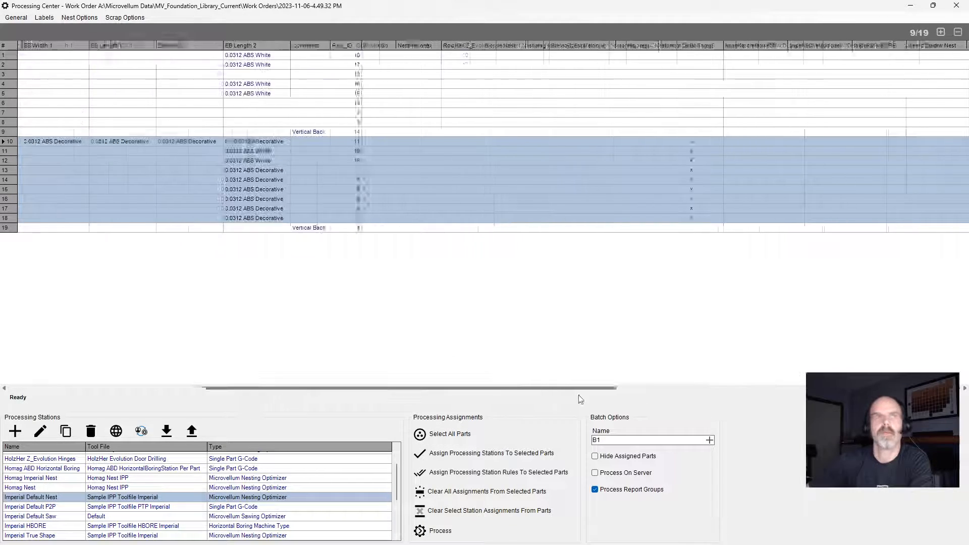
{"action": "left_click", "coordinate": [444, 531]}
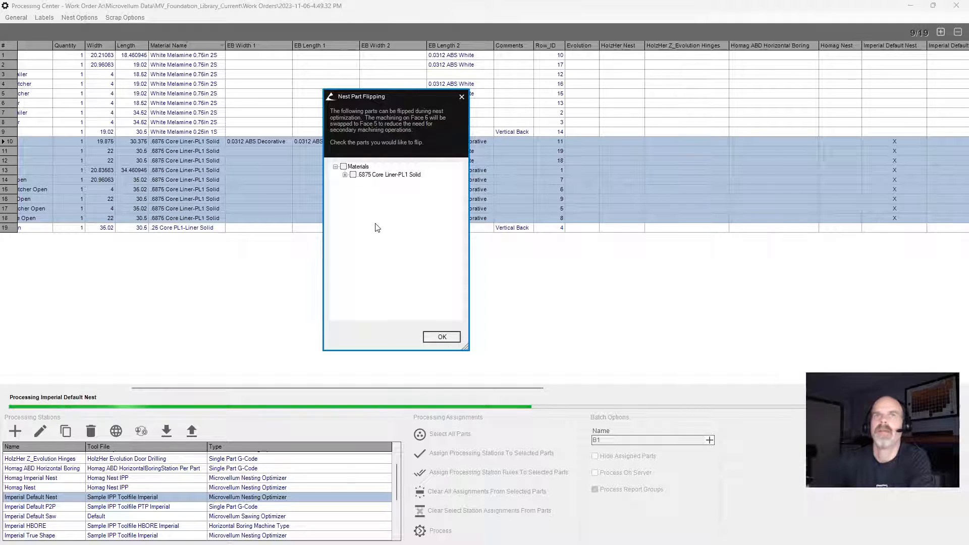
{"action": "left_click", "coordinate": [442, 338]}
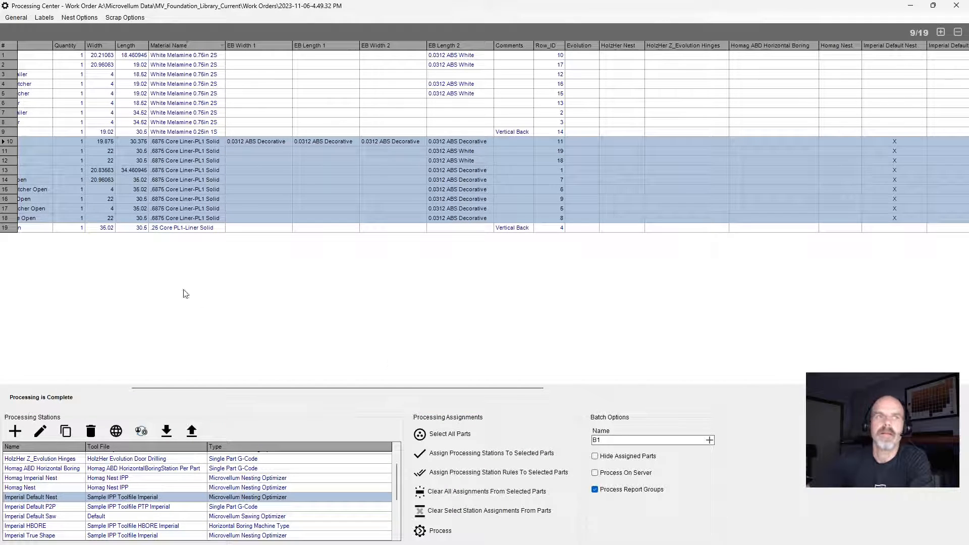
Open the Composite drawing of the work order's nested sheets
{"action": "left_click", "coordinate": [81, 19]}
{"action": "left_click", "coordinate": [96, 40]}
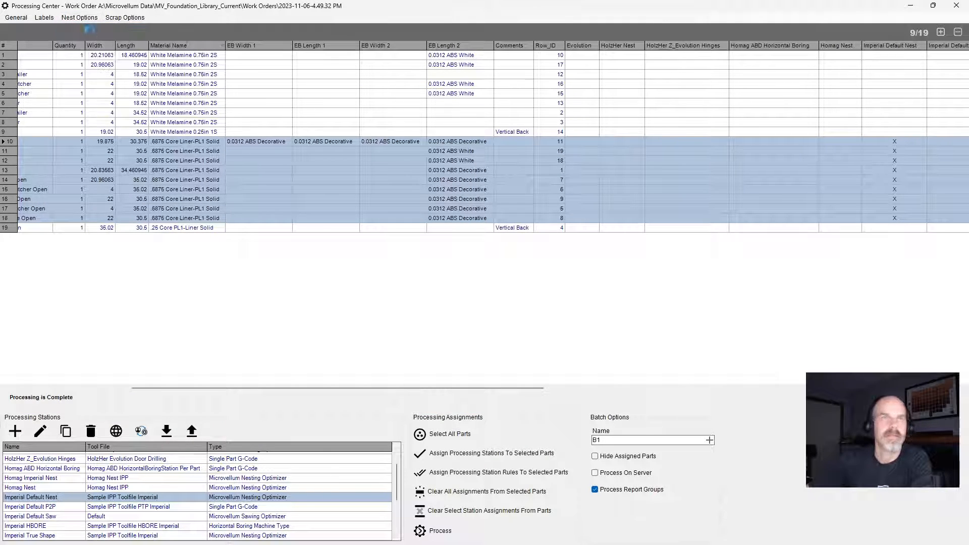
{"action": "double_click", "coordinate": [425, 225]}
{"action": "double_click", "coordinate": [442, 226]}
{"action": "double_click", "coordinate": [441, 241]}
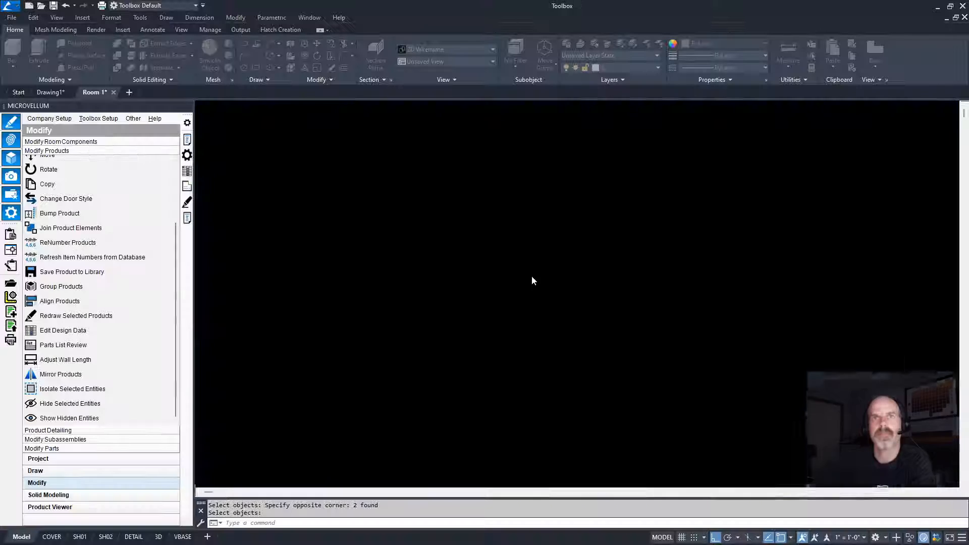
Examine and compare the machining on the nested .6875 Core Liner-PL1 Solid sheets, including the Base Left FE and Base Right FE parts
{"action": "scroll", "coordinate": [508, 258], "scroll_direction": "up", "scroll_amount": 4}
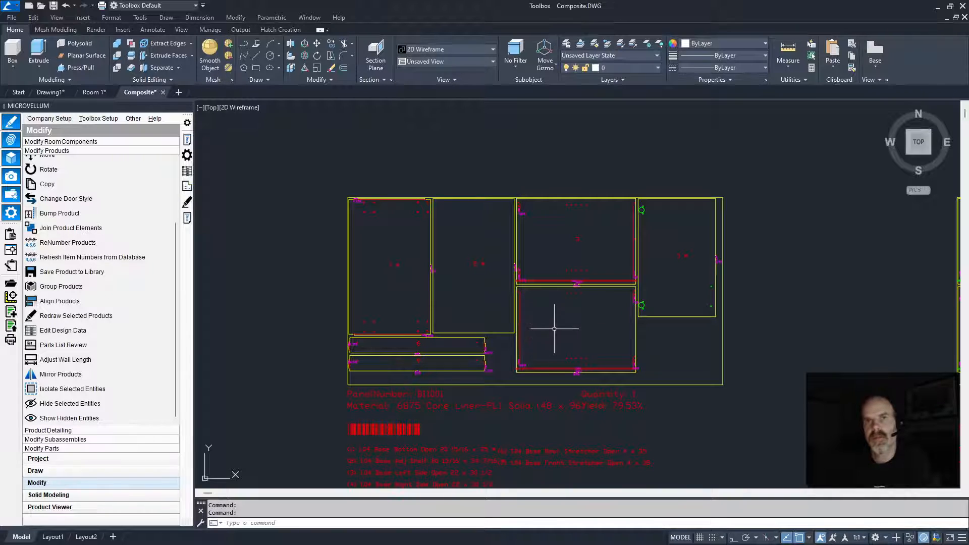
{"action": "scroll", "coordinate": [674, 343], "scroll_direction": "down", "scroll_amount": 4}
{"action": "middle_click_drag", "start_coordinate": [730, 330], "coordinate": [609, 312]}
{"action": "scroll", "coordinate": [598, 340], "scroll_direction": "up", "scroll_amount": 6}
{"action": "scroll", "coordinate": [690, 330], "scroll_direction": "down", "scroll_amount": 6}
{"action": "scroll", "coordinate": [657, 333], "scroll_direction": "up", "scroll_amount": 4}
{"action": "scroll", "coordinate": [736, 378], "scroll_direction": "down", "scroll_amount": 3}
{"action": "scroll", "coordinate": [588, 335], "scroll_direction": "up", "scroll_amount": 3}
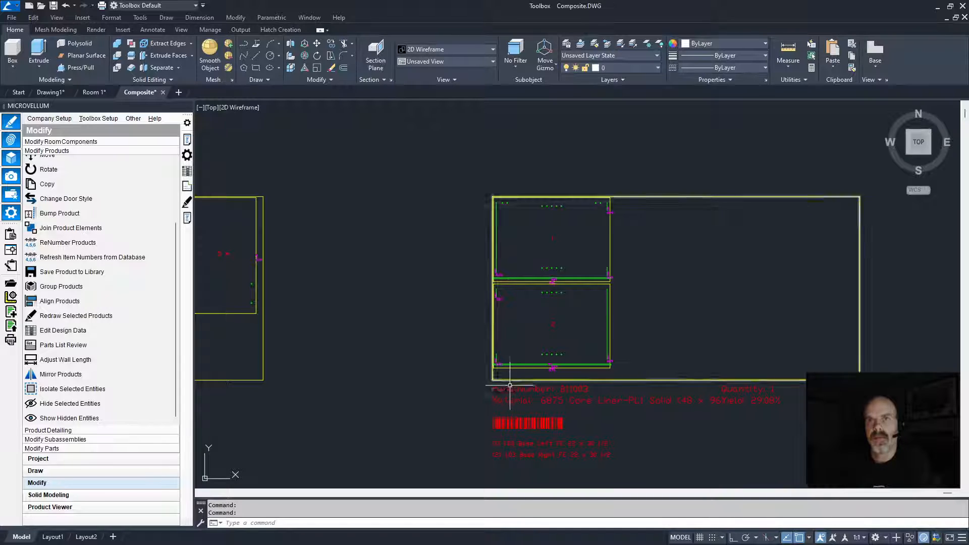
{"action": "scroll", "coordinate": [474, 327], "scroll_direction": "down", "scroll_amount": 2}
{"action": "middle_click_drag", "start_coordinate": [406, 320], "coordinate": [587, 329]}
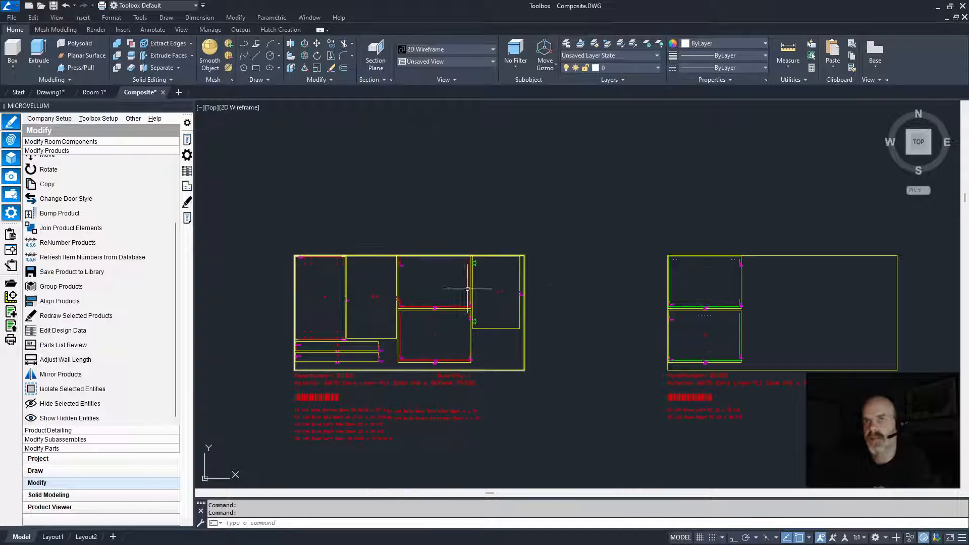